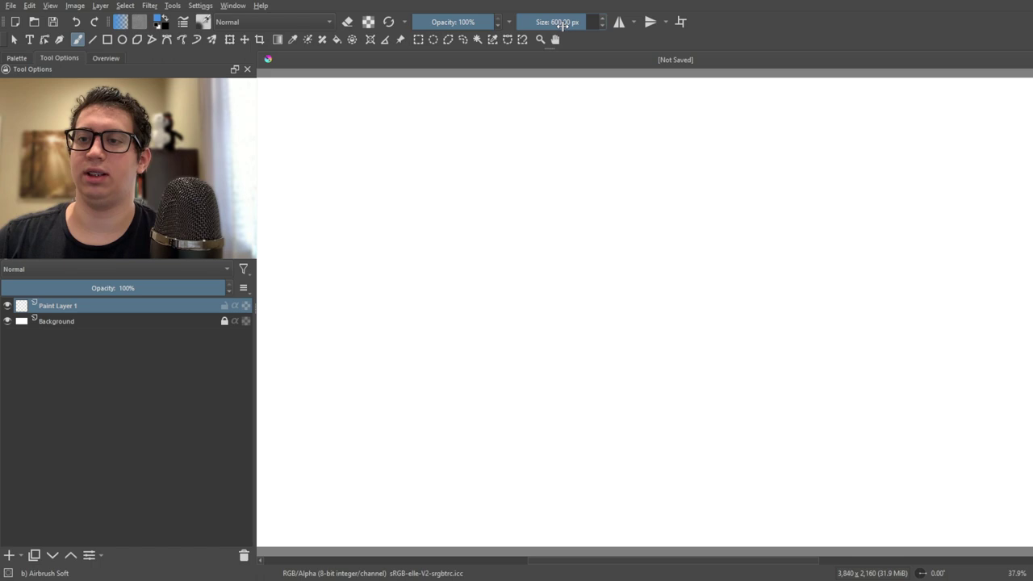
Step: Shrink the brush to 4 px, then draw and undo zig-zag and oval test strokes
drag(557, 20, 532, 38)
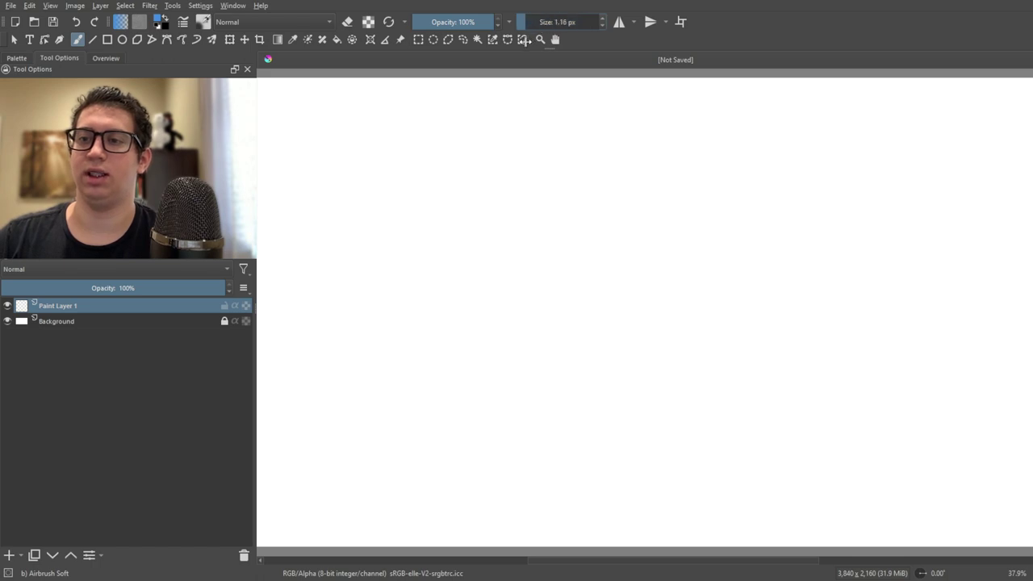
mouse_move(607, 179)
mouse_down()
mouse_move(904, 384)
mouse_move(810, 355)
mouse_up()
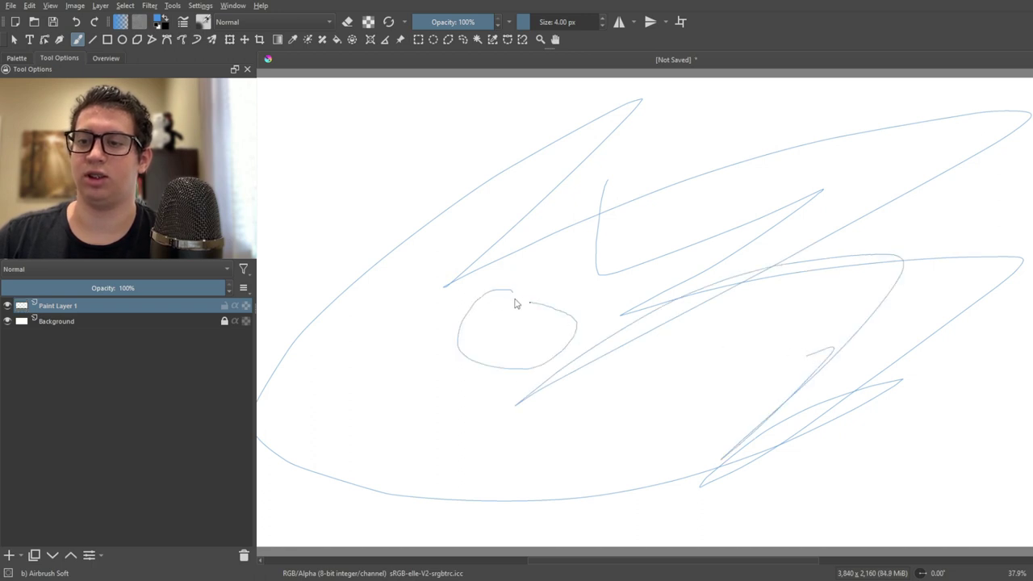
drag(458, 343, 502, 297)
key(ctrl+z)
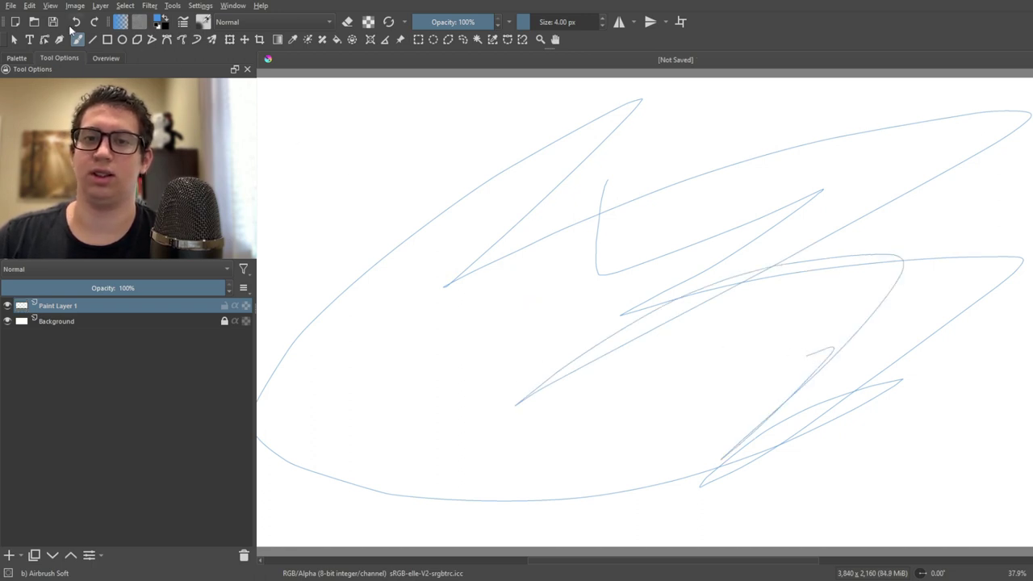
key(ctrl+z)
right_click(622, 258)
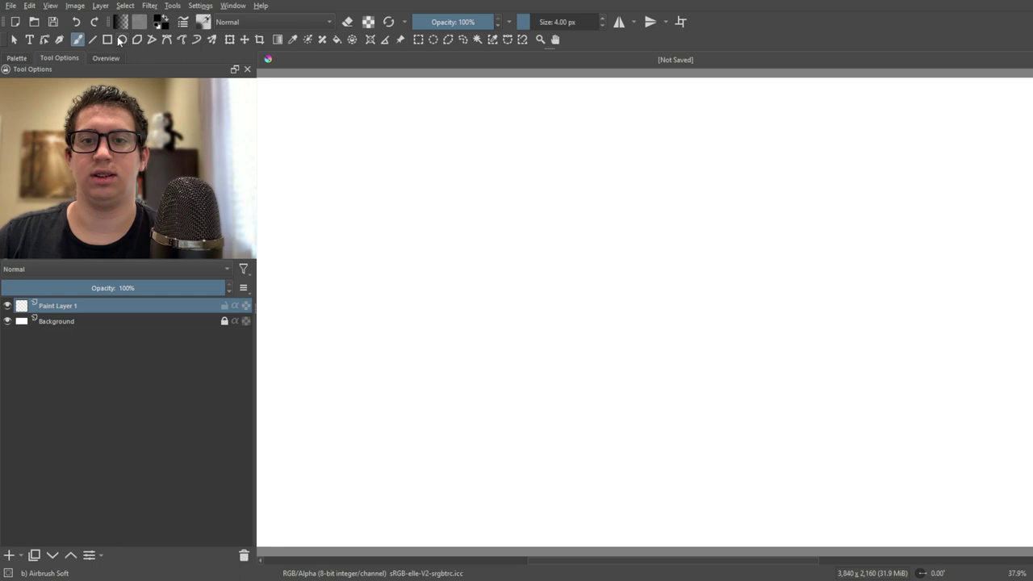
Step: Draw a two-node closed test loop with the Bezier Curve tool, then undo it
click(166, 40)
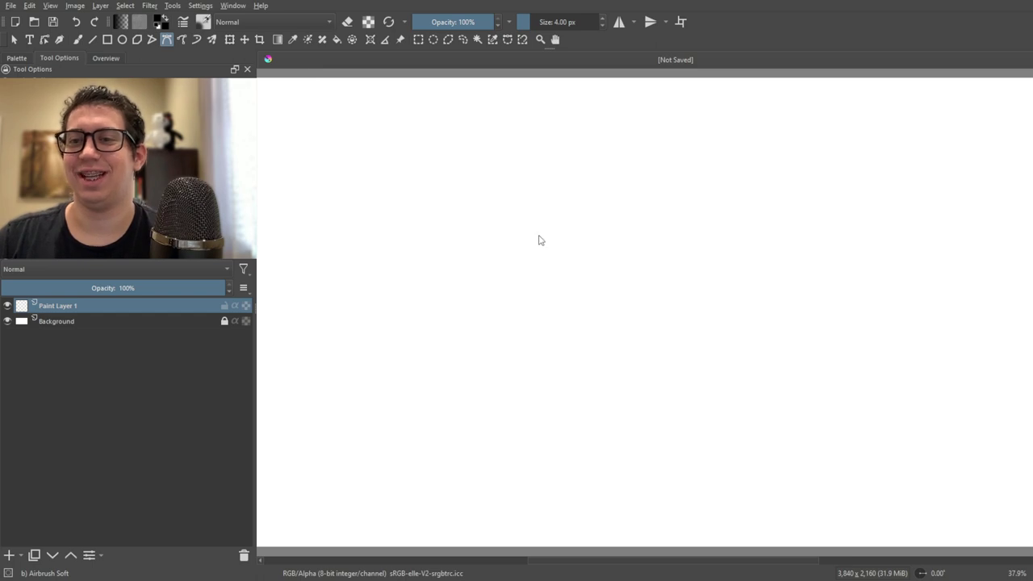
drag(535, 229, 546, 332)
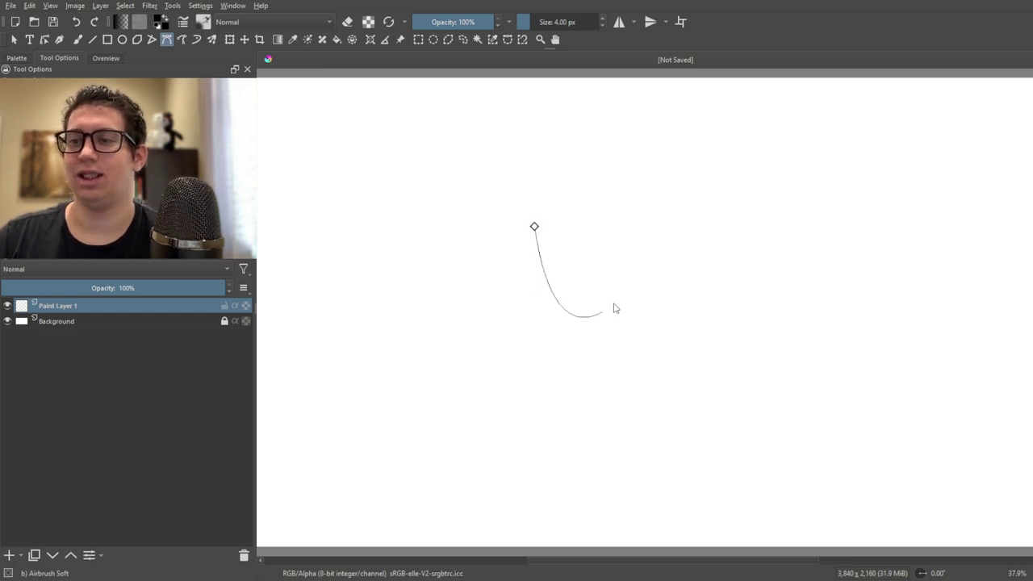
drag(647, 203, 617, 136)
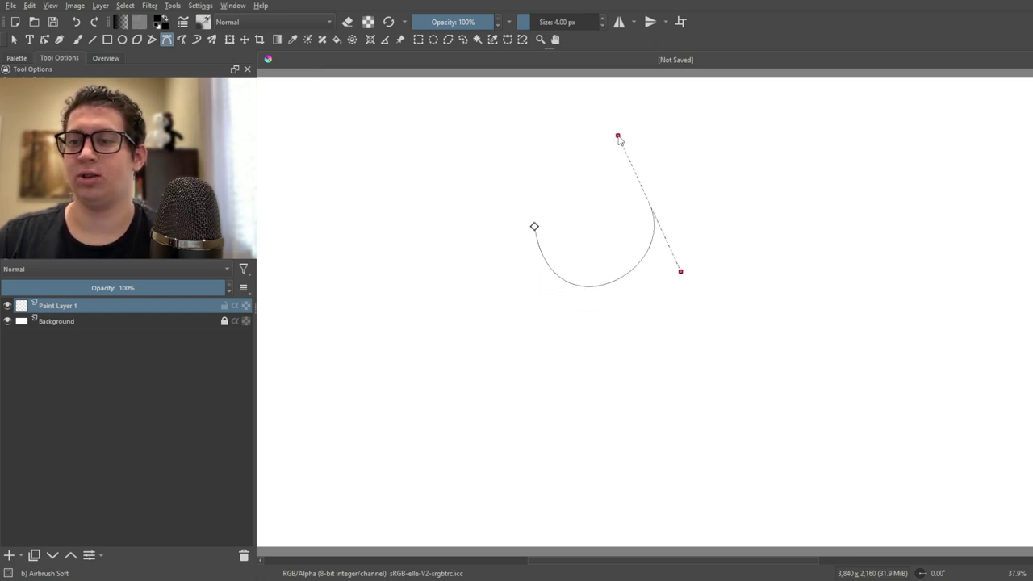
click(535, 226)
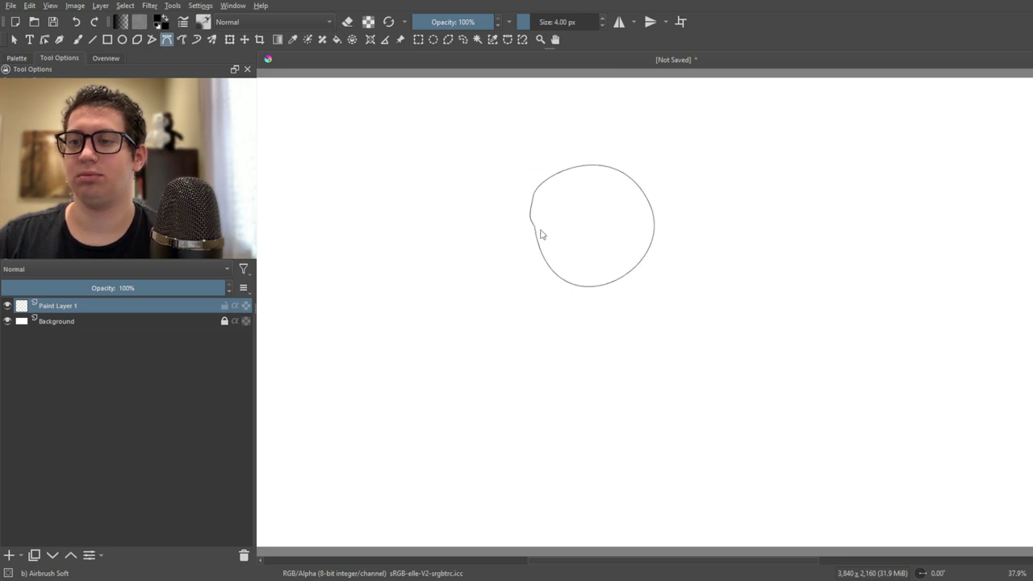
click(76, 21)
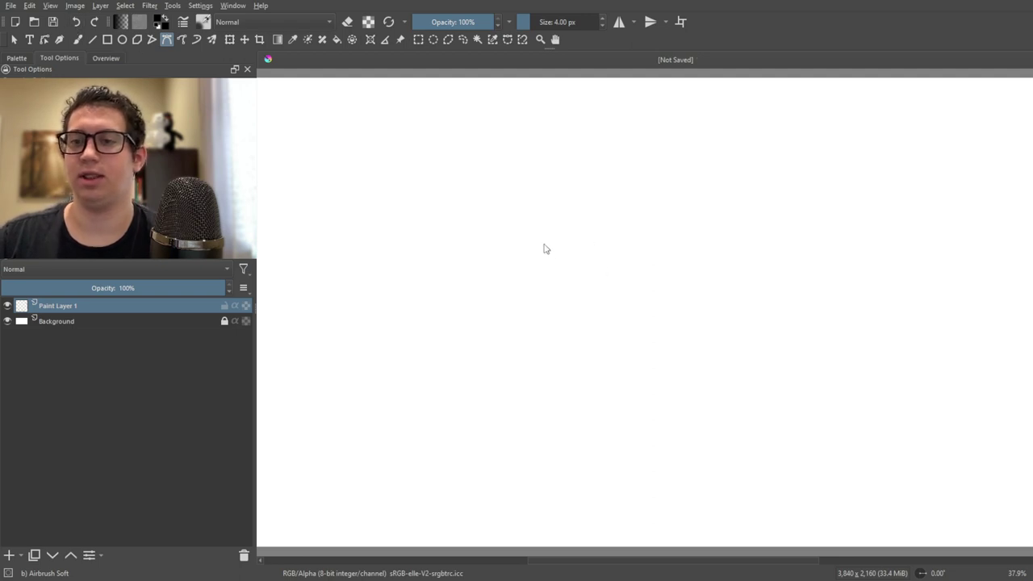
Step: Enlarge the brush to about 20 px, draw a thick test curve, and undo it
drag(524, 22, 536, 22)
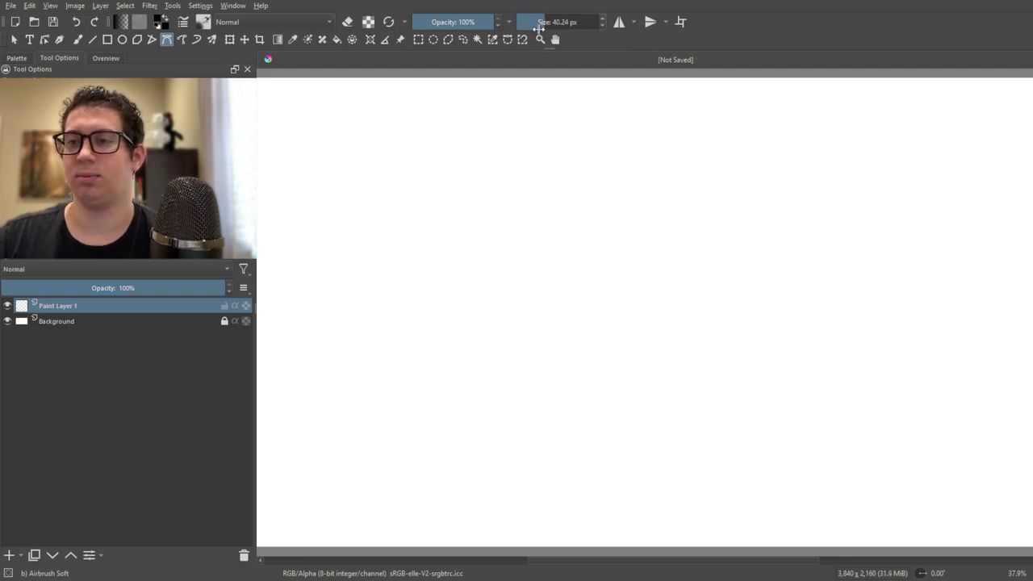
click(505, 323)
double_click(763, 332)
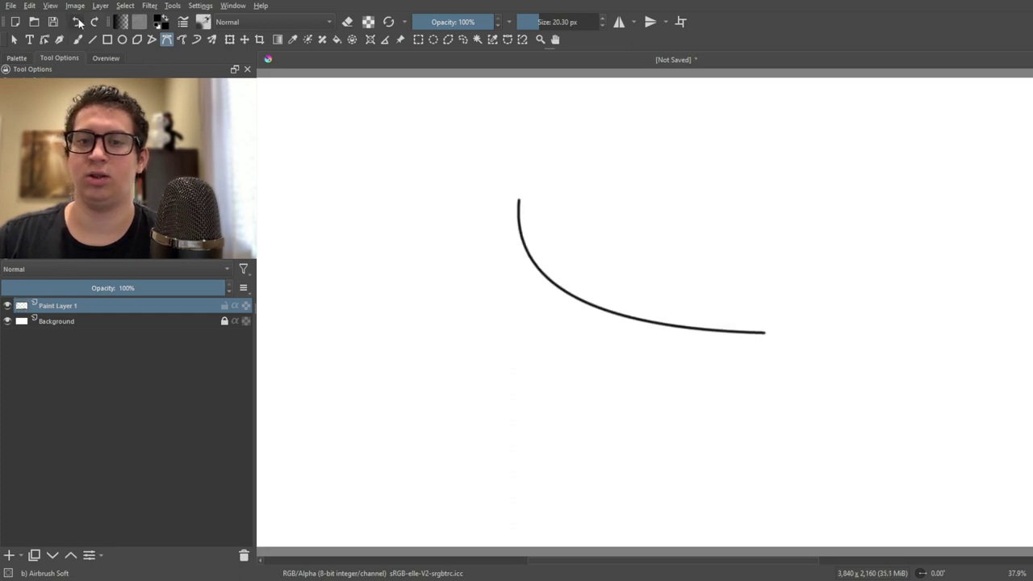
key(ctrl+z)
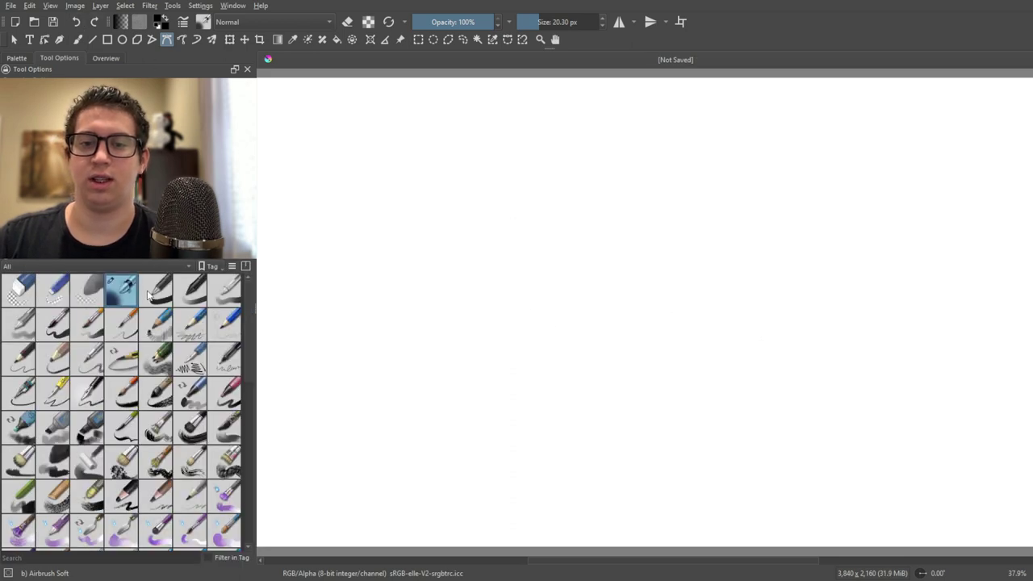
Step: Choose the Basic-1 preset, try curves at about 22 px, and undo them
click(153, 290)
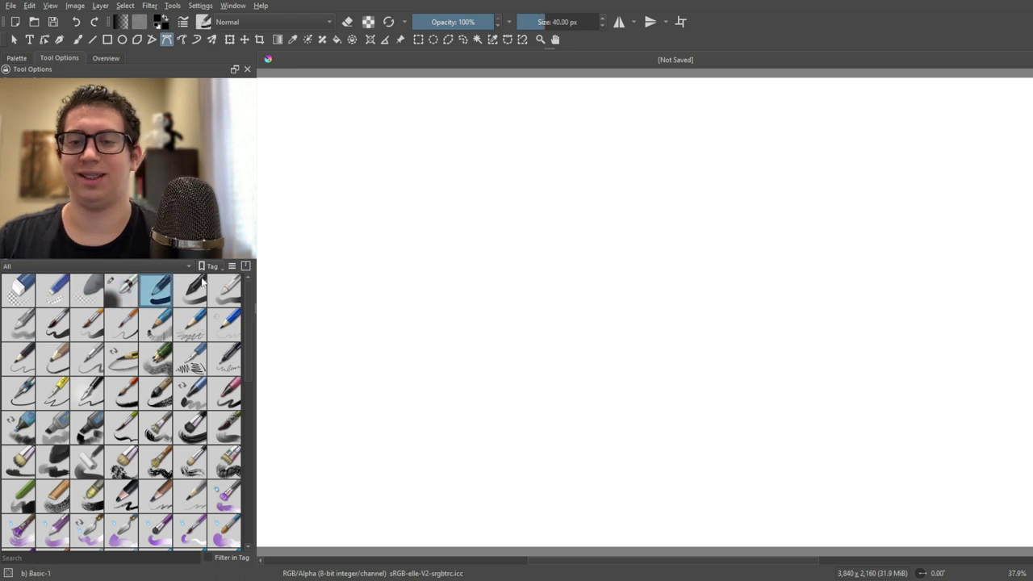
drag(589, 182, 718, 318)
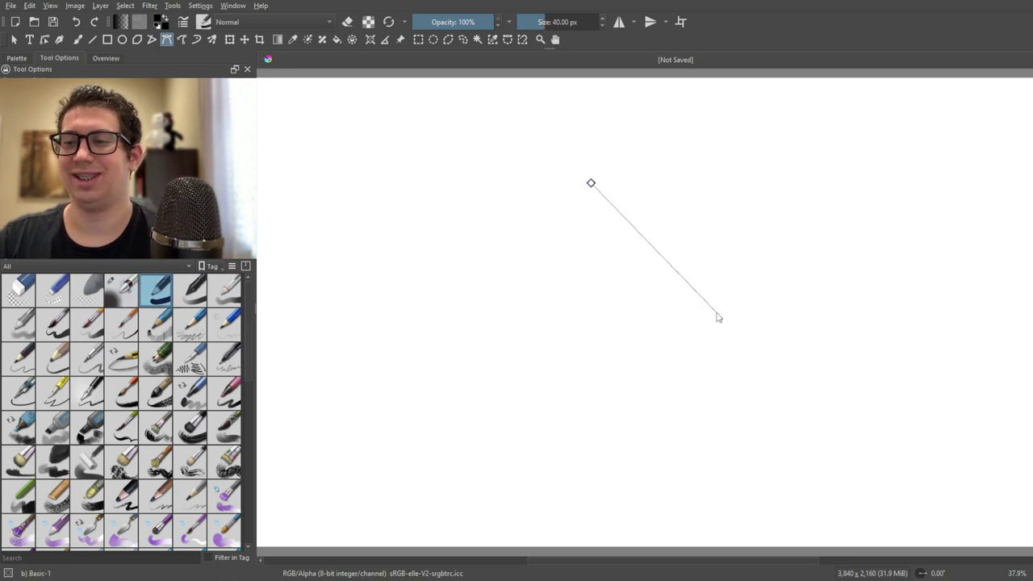
double_click(539, 297)
drag(557, 22, 529, 22)
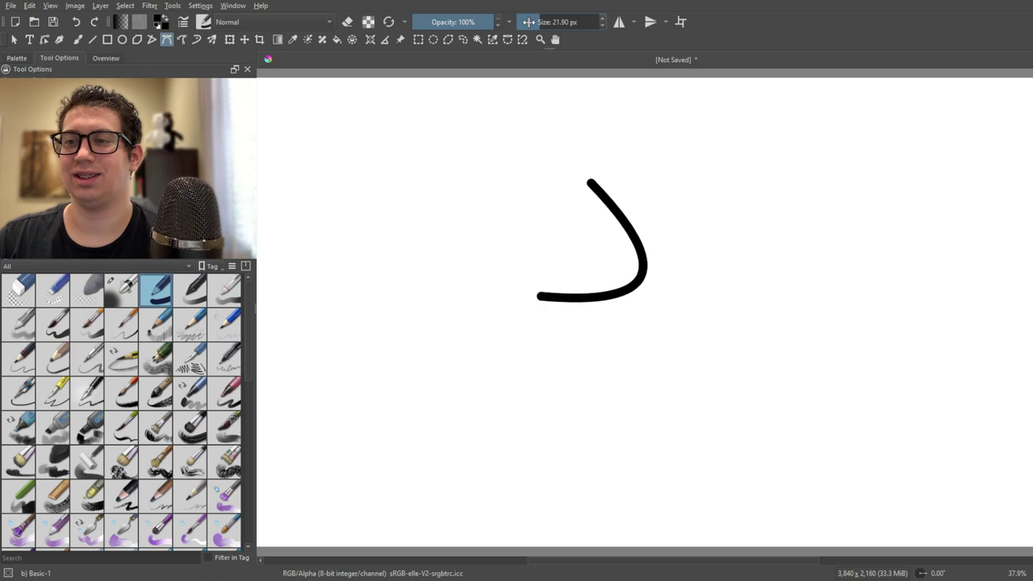
click(473, 167)
drag(457, 305, 472, 305)
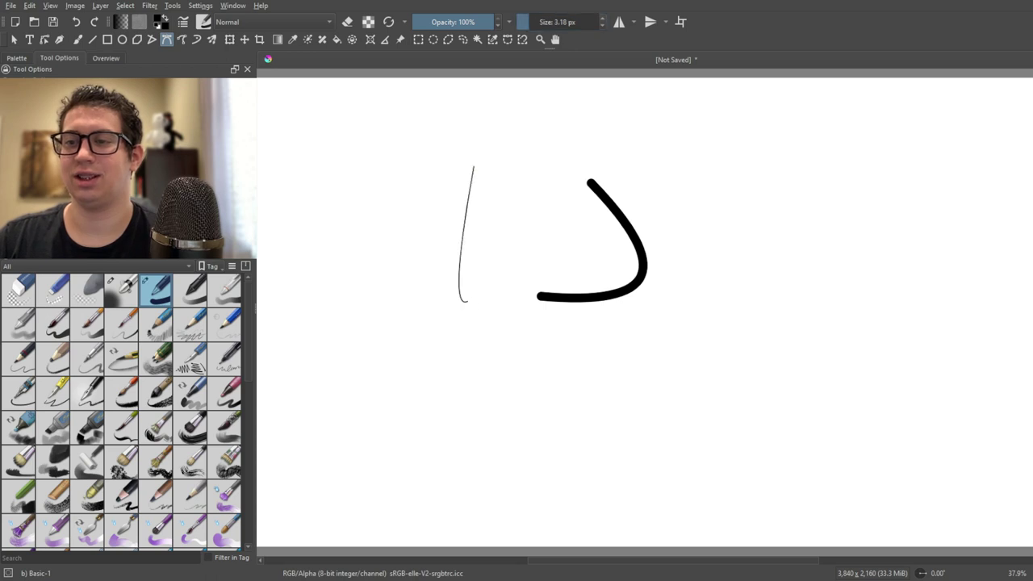
click(76, 22)
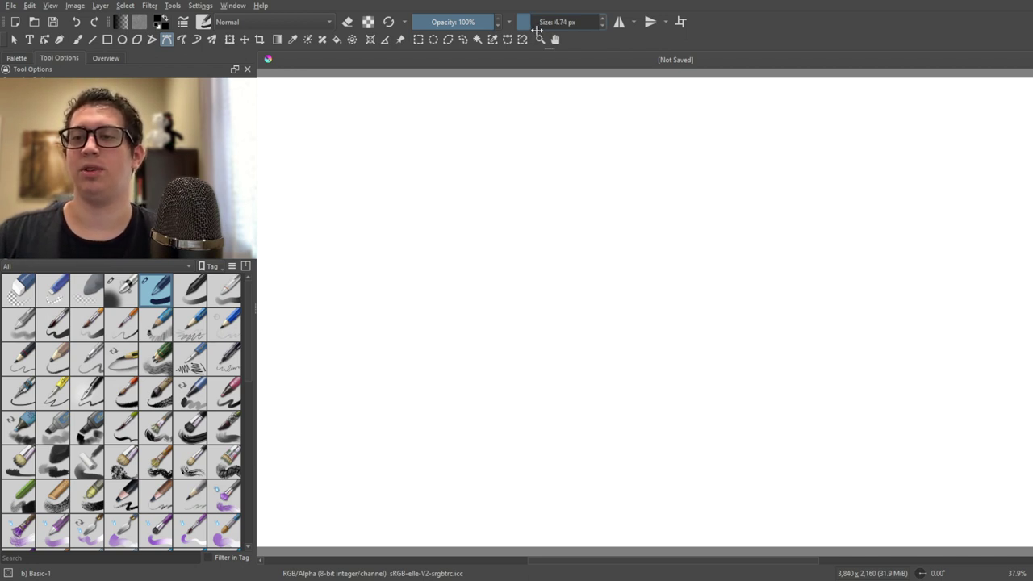
Step: Set the brush size to 8 px and undo a final test stroke
click(556, 22)
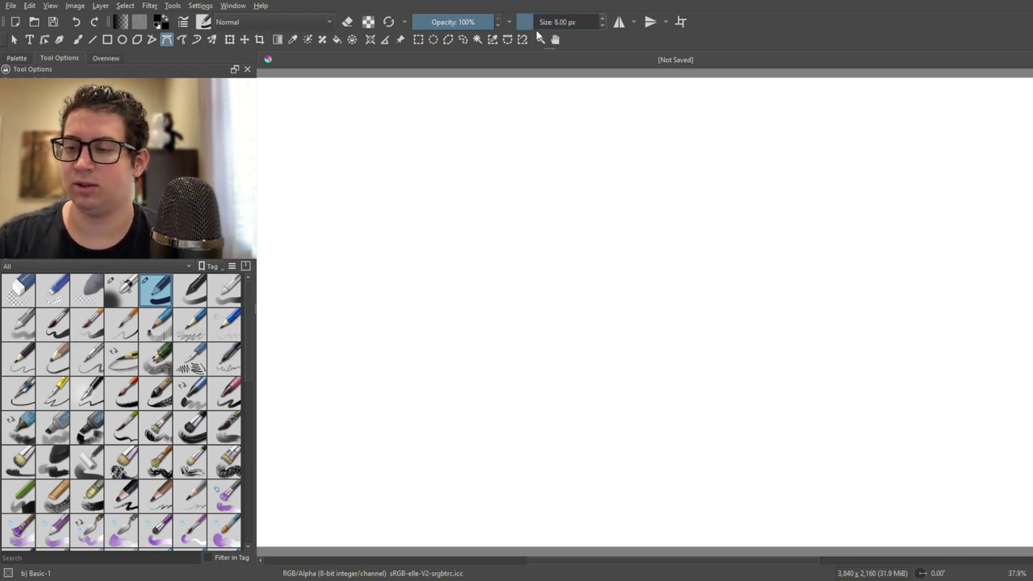
drag(638, 282, 640, 346)
click(75, 22)
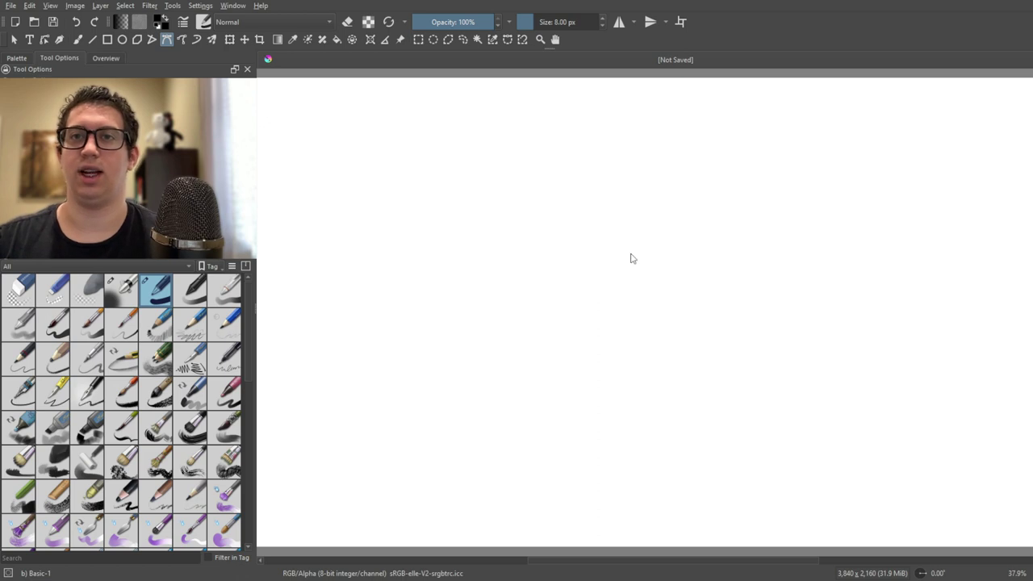
Step: Draw a closed rounded pumpkin-body outline from five curved anchors, with a curved stem on top
drag(625, 223, 517, 156)
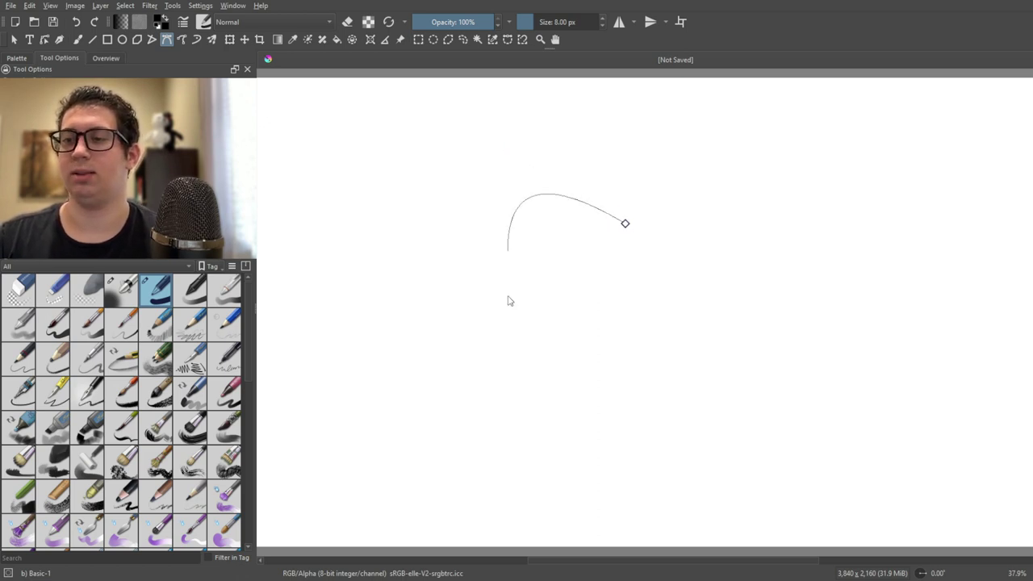
mouse_move(519, 393)
mouse_down()
mouse_move(565, 388)
mouse_move(595, 415)
mouse_up()
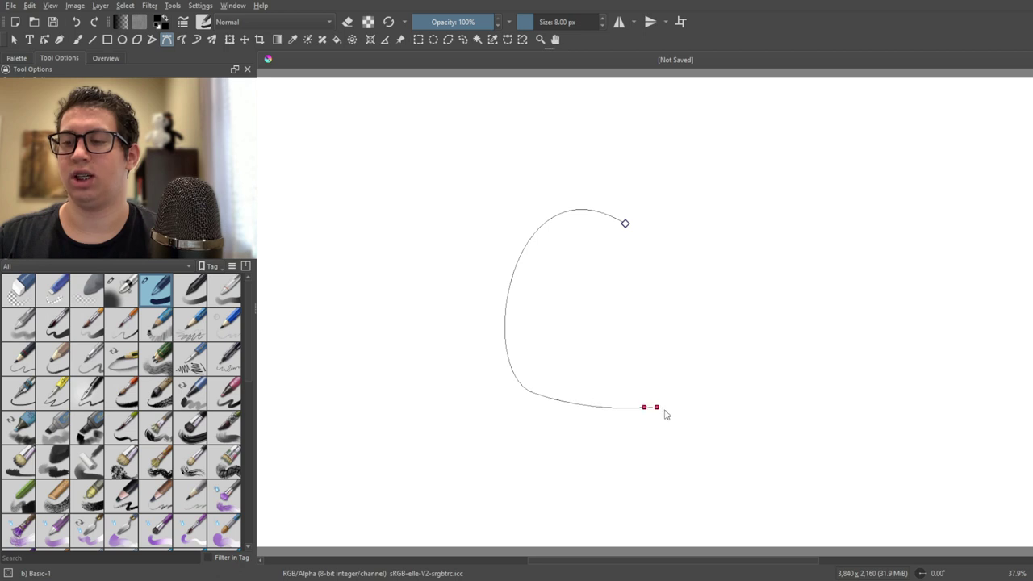
drag(665, 414, 696, 414)
drag(772, 343, 770, 278)
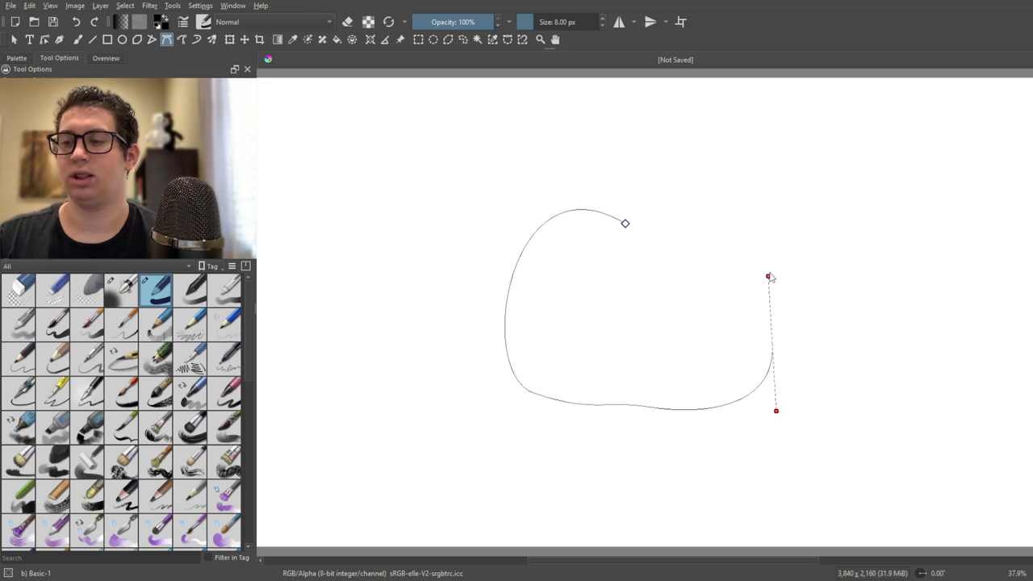
drag(712, 218, 666, 230)
click(628, 226)
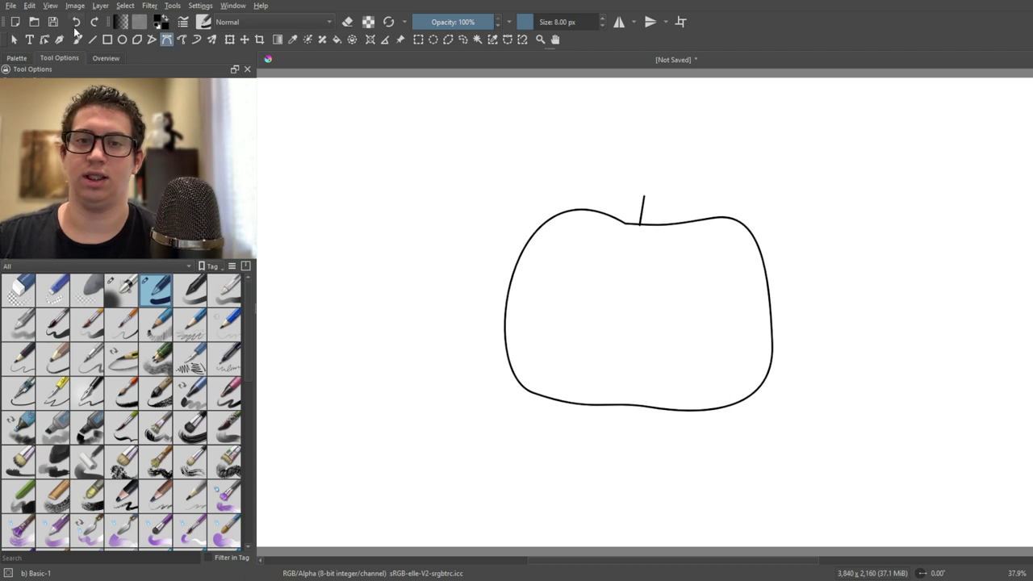
key(ctrl+z)
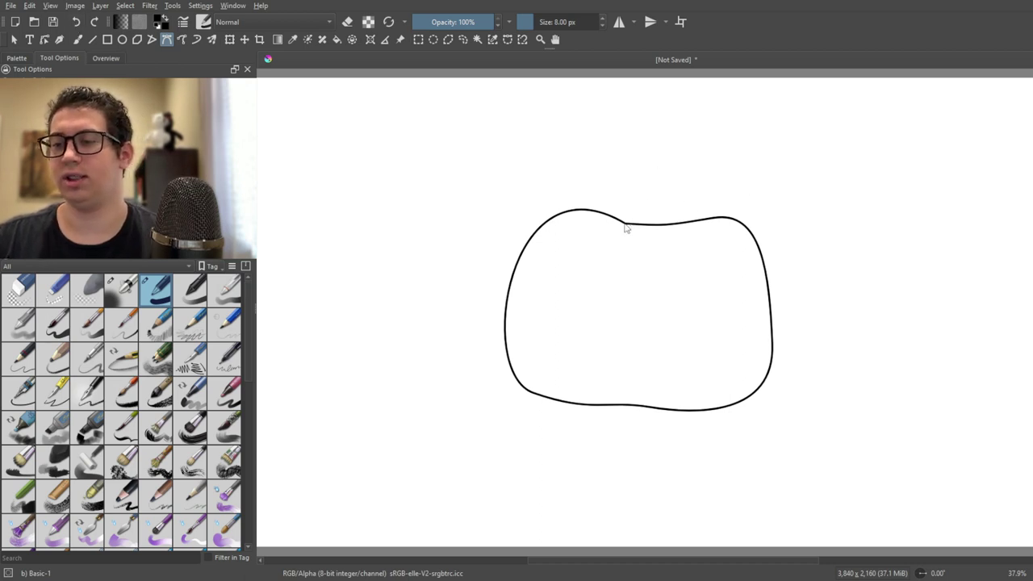
key(ctrl+shift+z)
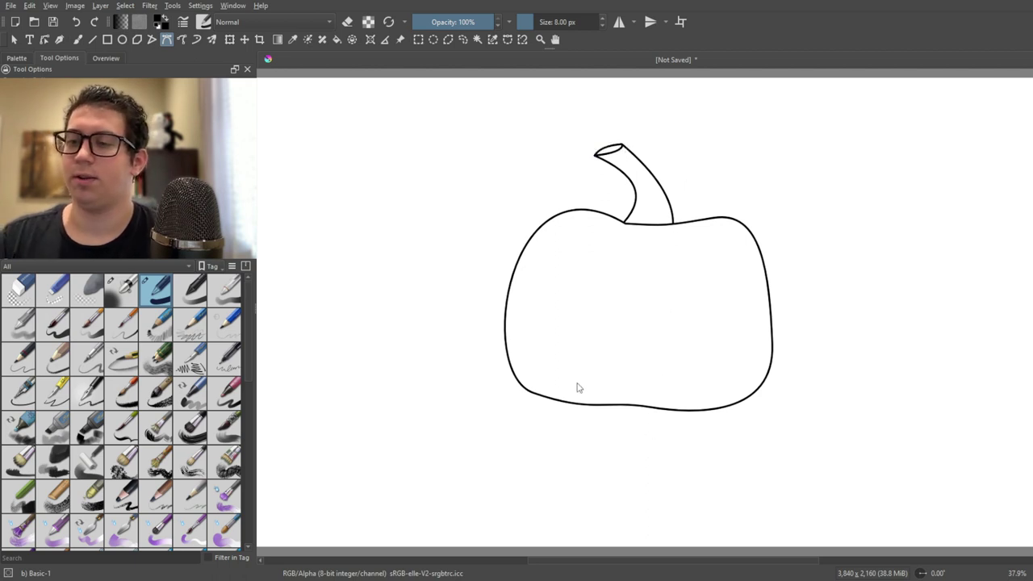
Step: Outline the left and right triangular eyes inside the pumpkin
click(567, 302)
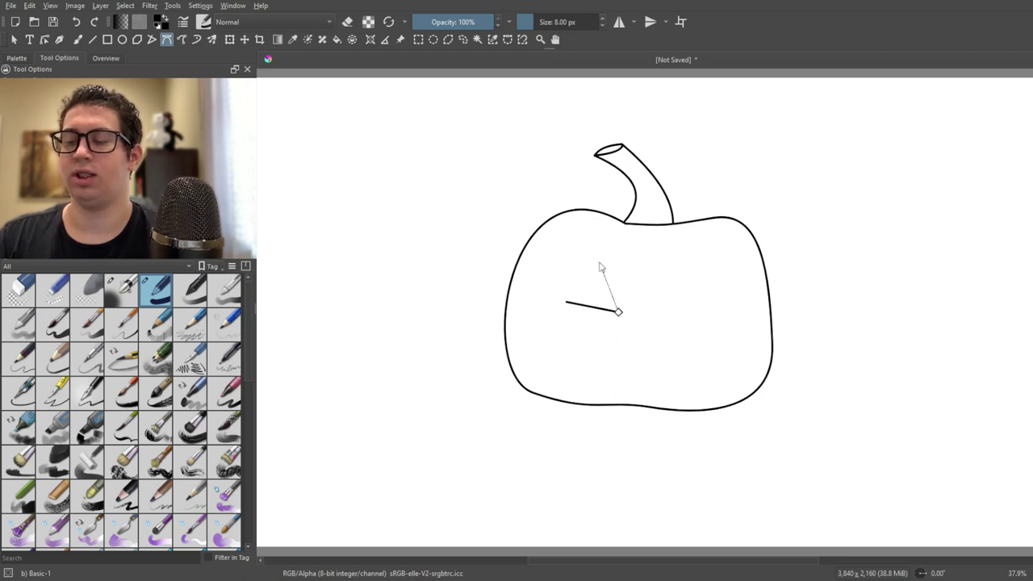
click(566, 304)
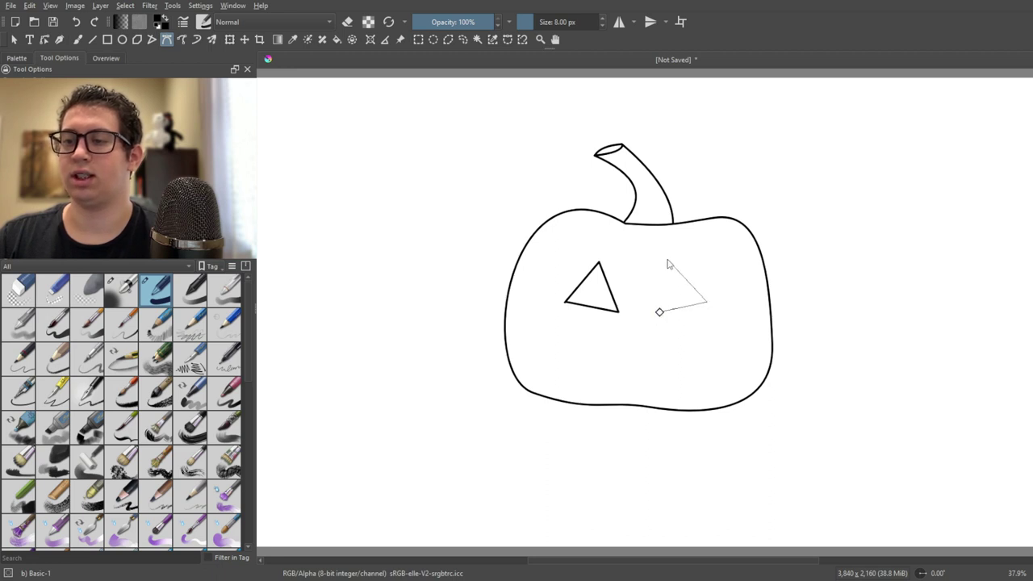
click(660, 310)
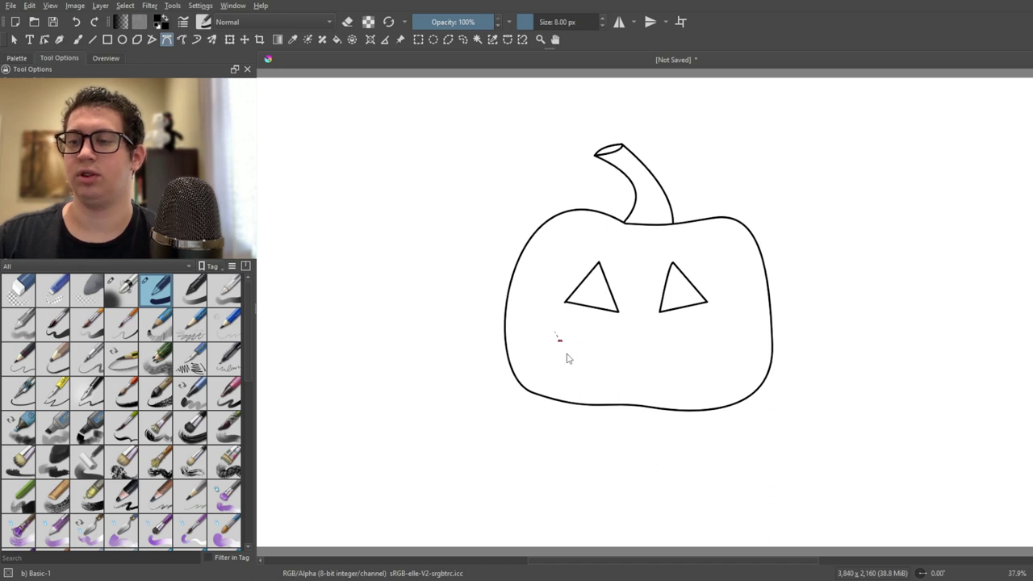
Step: Draw the wide jagged, toothed mouth as a closed outline below the eyes
drag(581, 390, 583, 390)
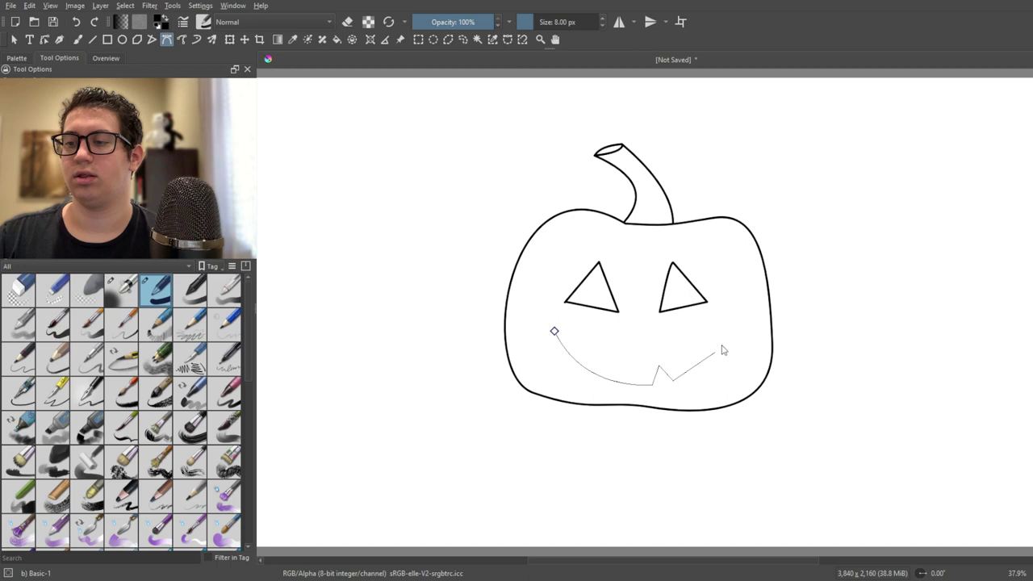
drag(715, 352, 725, 335)
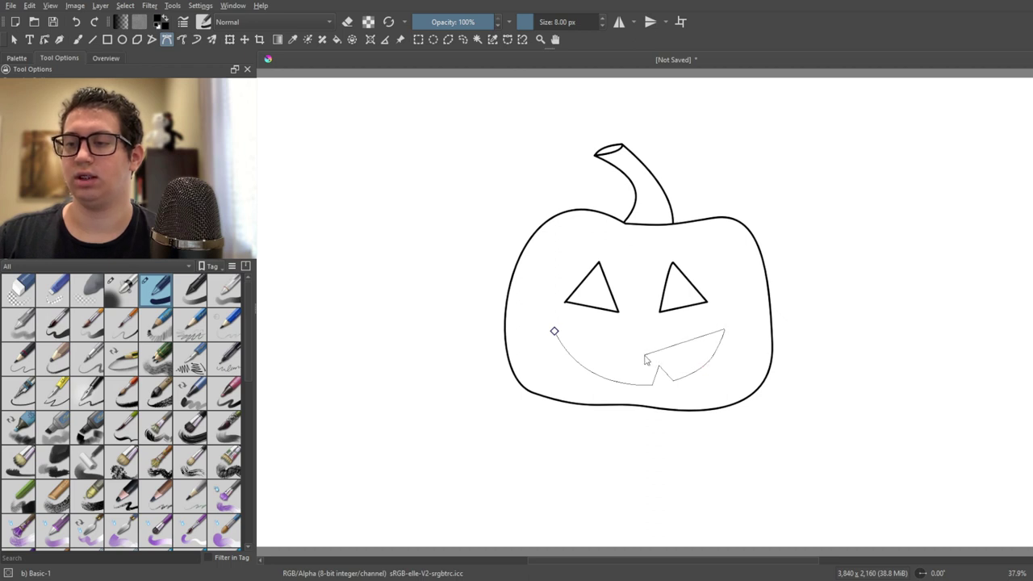
drag(645, 357, 628, 353)
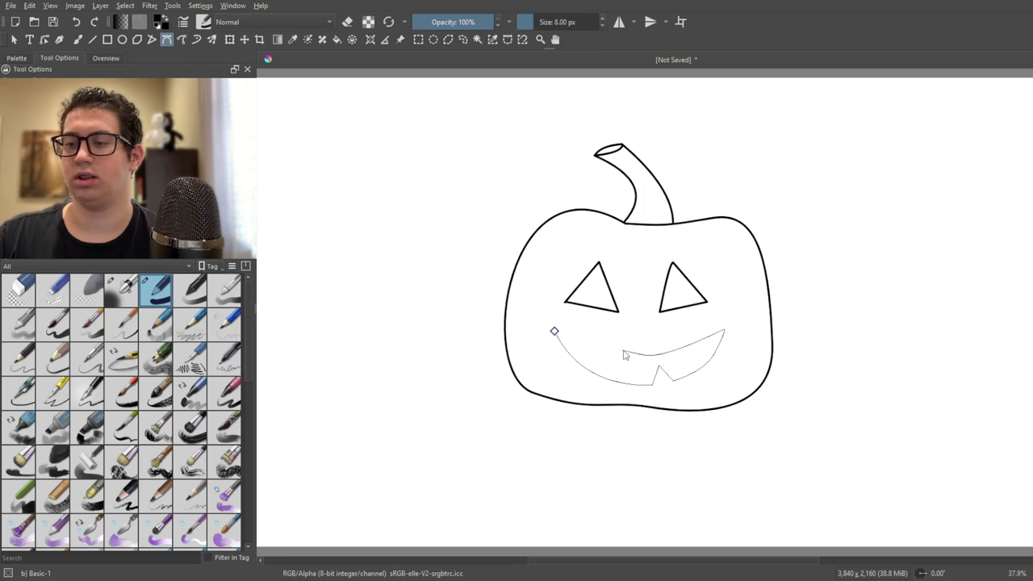
click(611, 370)
click(554, 331)
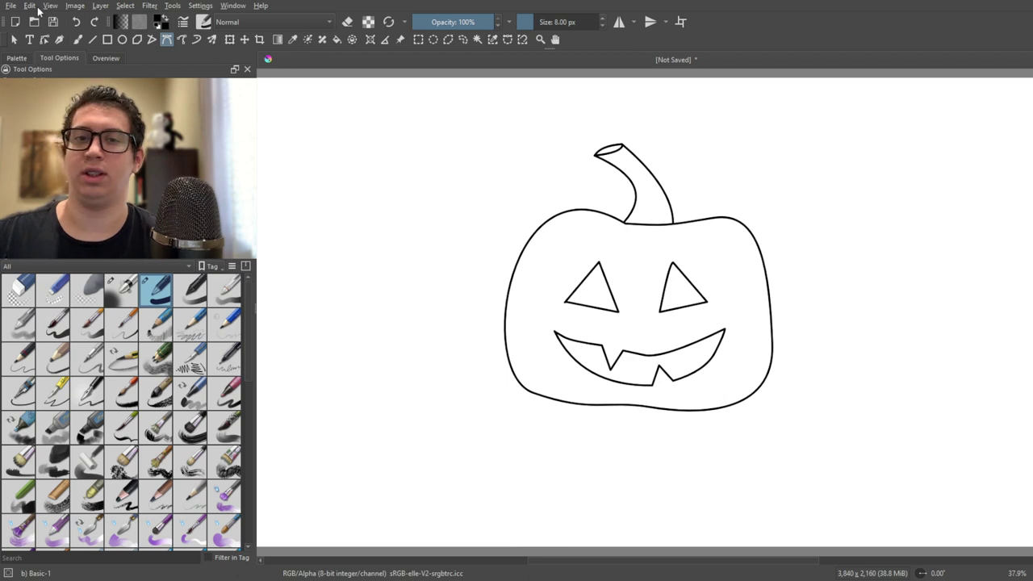
Step: Pick orange from the pop-up palette and fill the pumpkin body
right_click(502, 187)
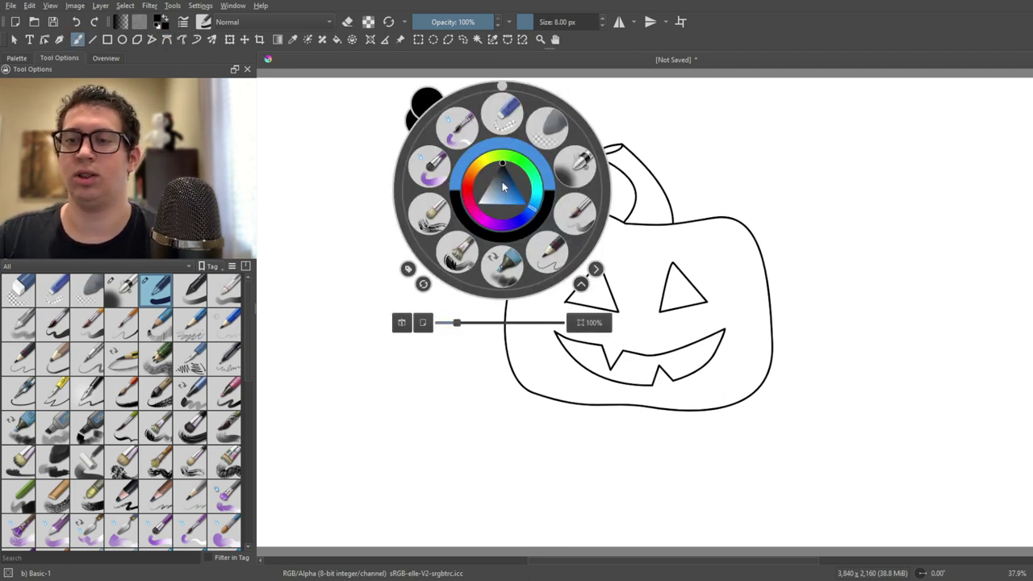
click(477, 177)
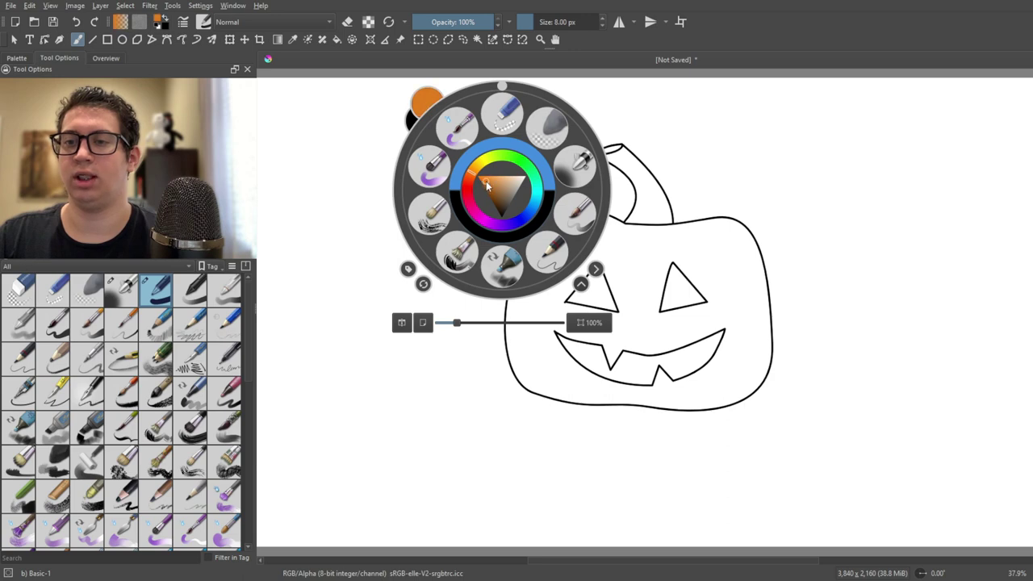
key(Escape)
key(f)
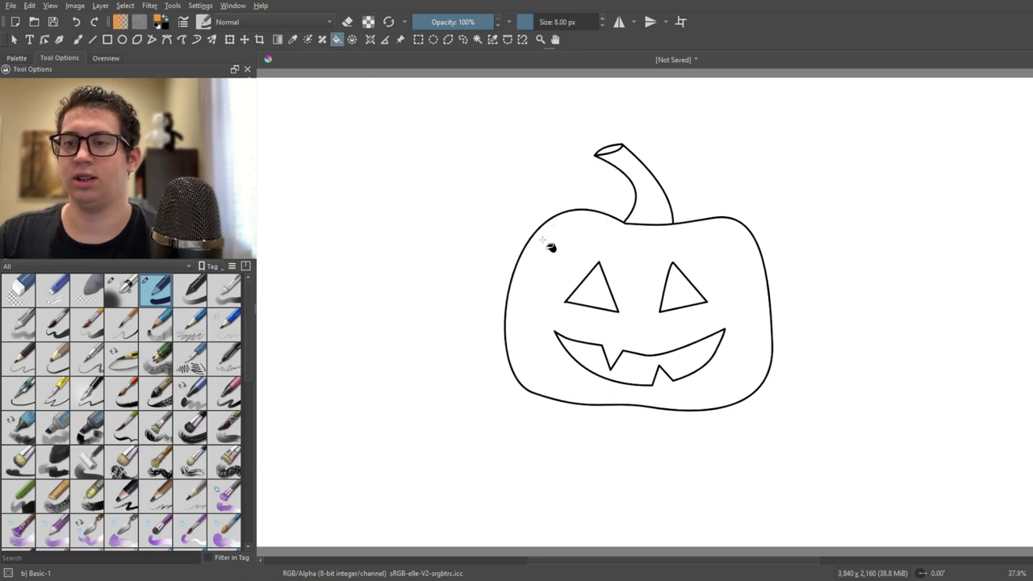
click(548, 247)
Step: Pick green from the pop-up palette and fill the stem
right_click(477, 254)
click(464, 213)
key(Escape)
right_click(609, 190)
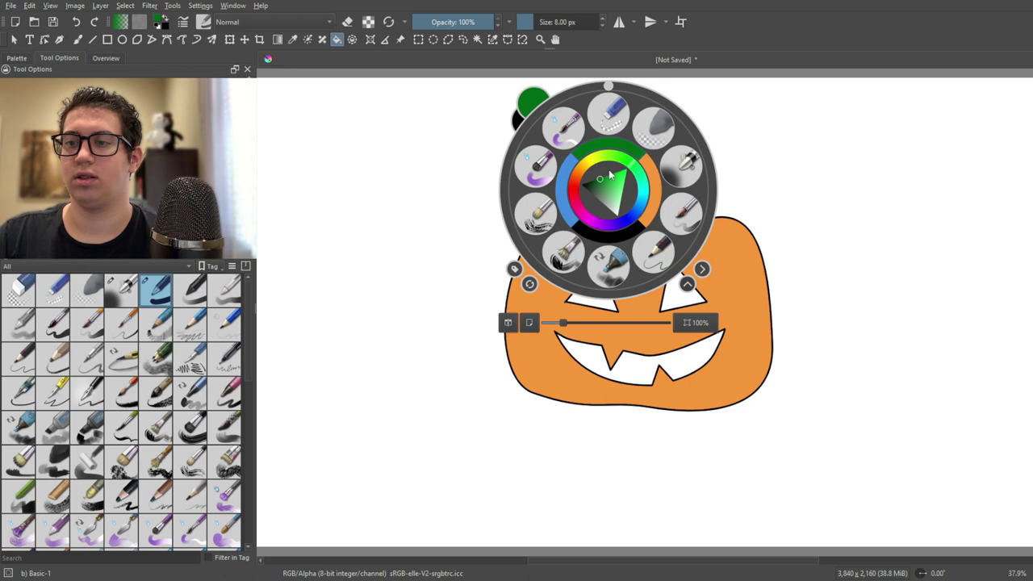
key(Escape)
click(625, 174)
Step: Pick dark brown and fill both eyes and the mouth
right_click(474, 234)
click(468, 248)
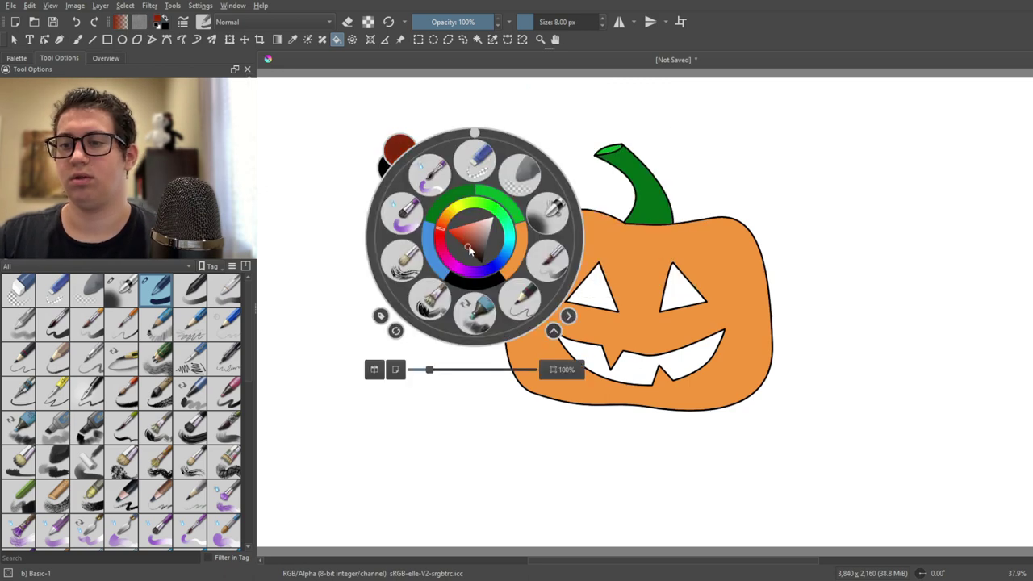
key(Escape)
right_click(503, 223)
key(Escape)
click(682, 290)
click(591, 291)
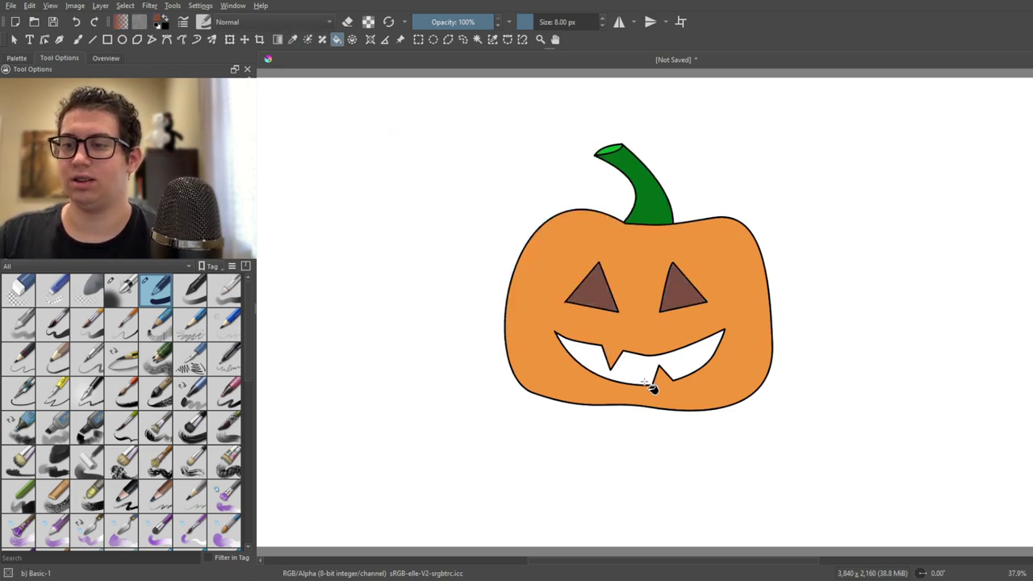
click(646, 379)
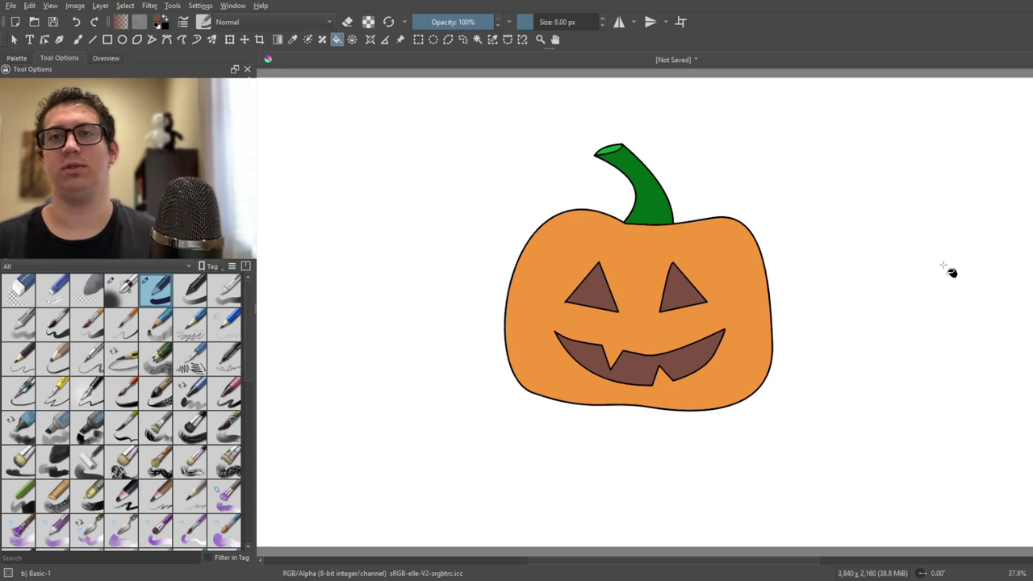